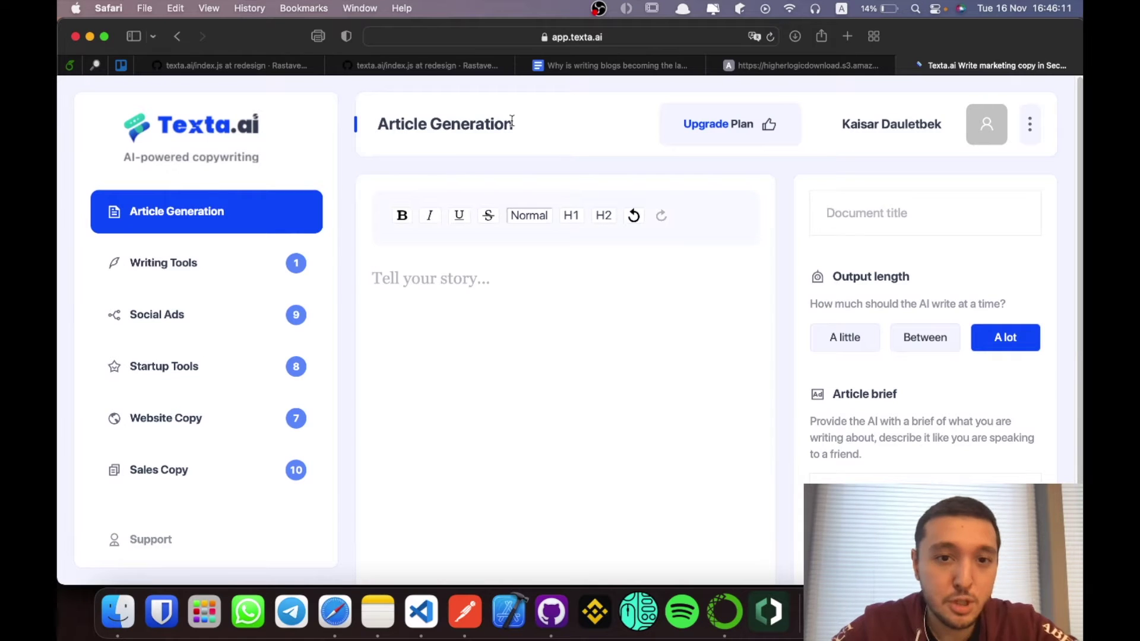
Reach the outline generator from the Writing Tools sidebar, clearing a stray heading selection first.
drag(515, 124, 376, 124)
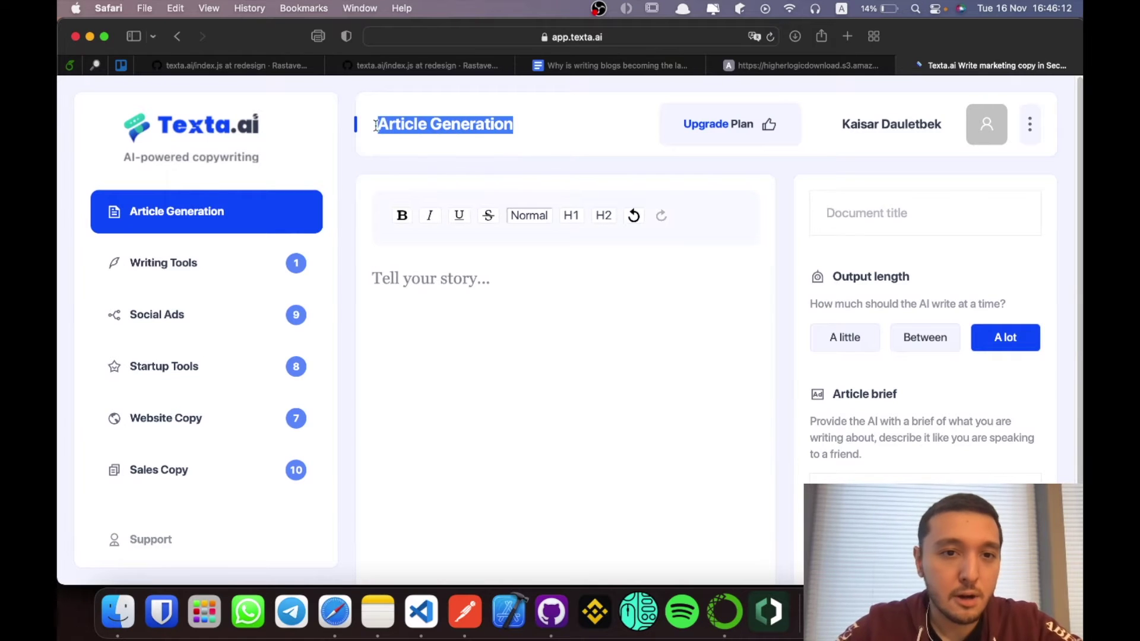
click(674, 292)
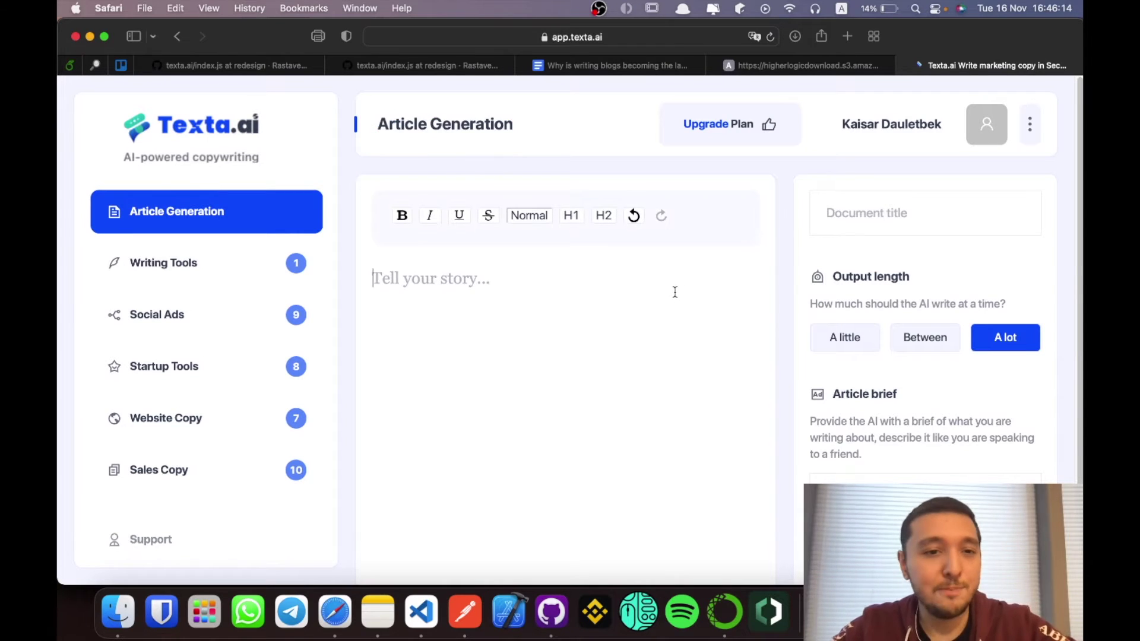
click(251, 280)
Generate essay outlines from 'AI powered content marketing' and copy the six-point result.
click(303, 316)
text(AI powered content marketing)
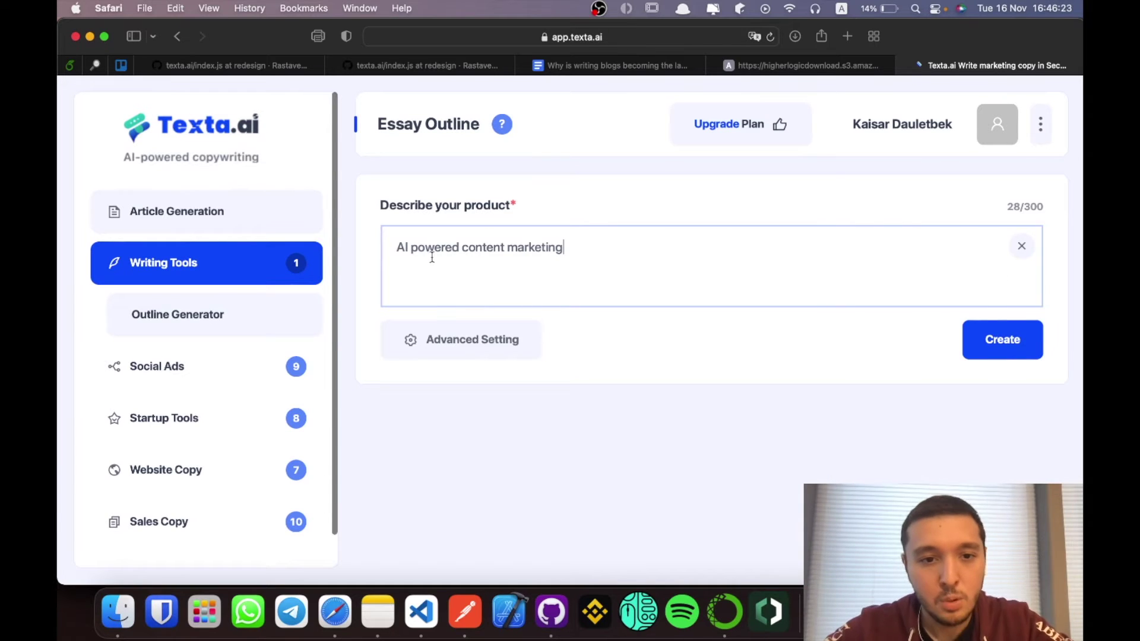
drag(648, 258, 348, 247)
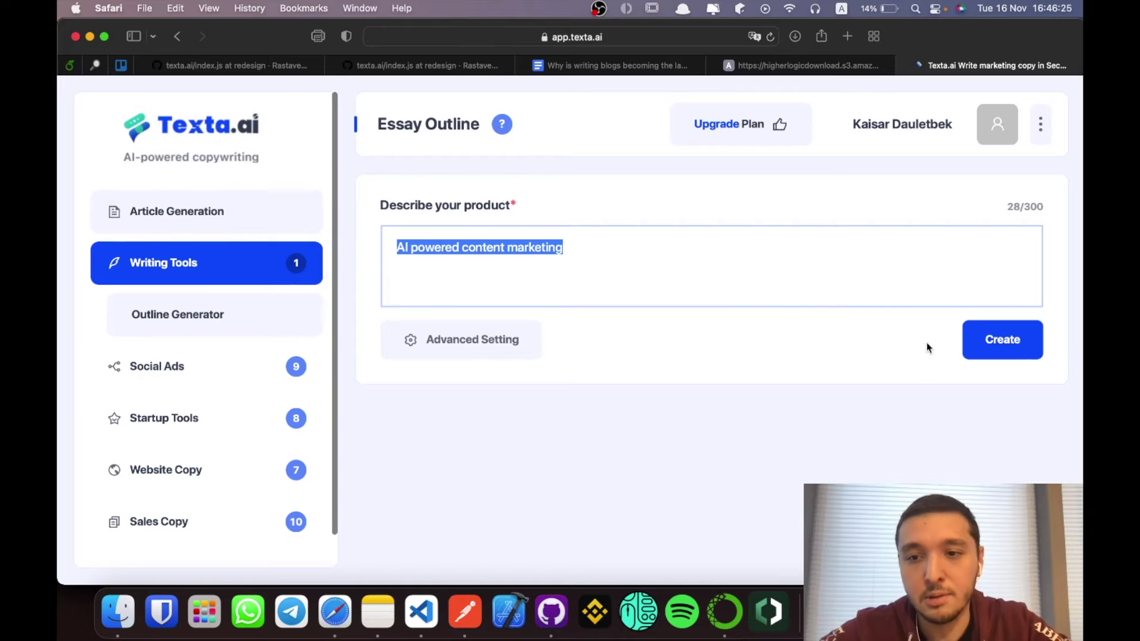
click(1002, 339)
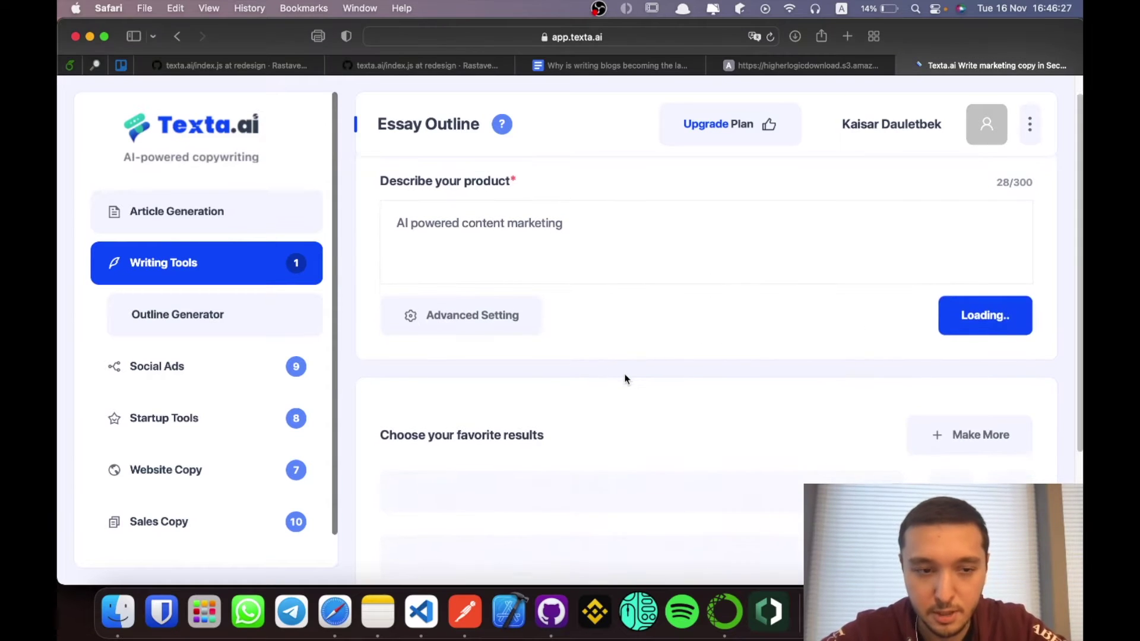
scroll(490, 427, down, 5)
scroll(490, 428, down, 5)
scroll(490, 428, down, 4)
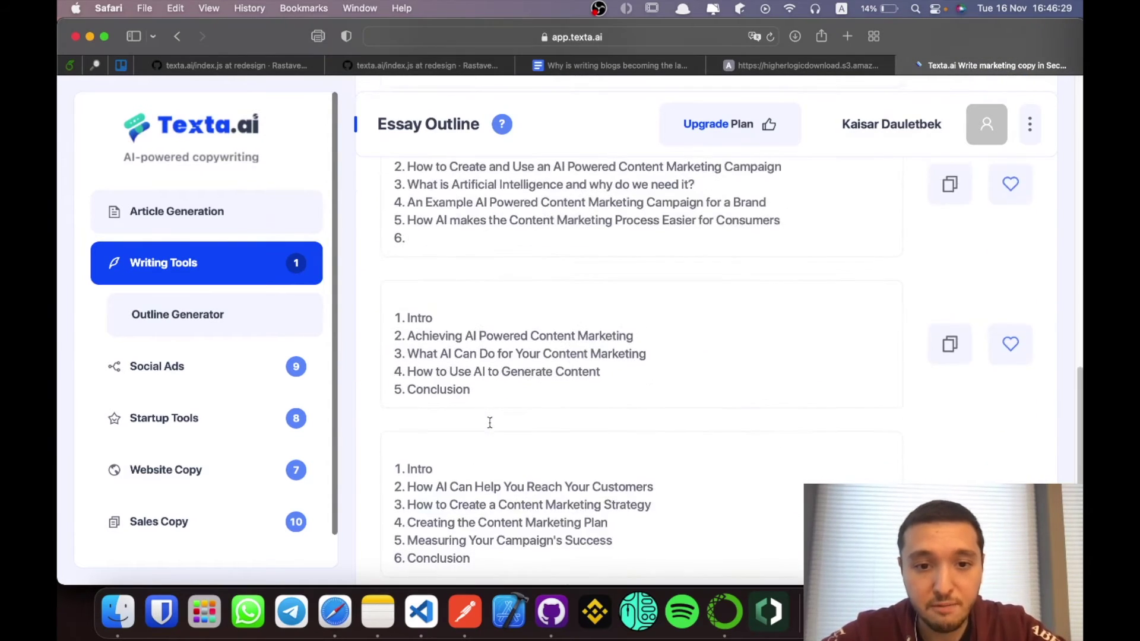
scroll(491, 428, down, 2)
click(949, 486)
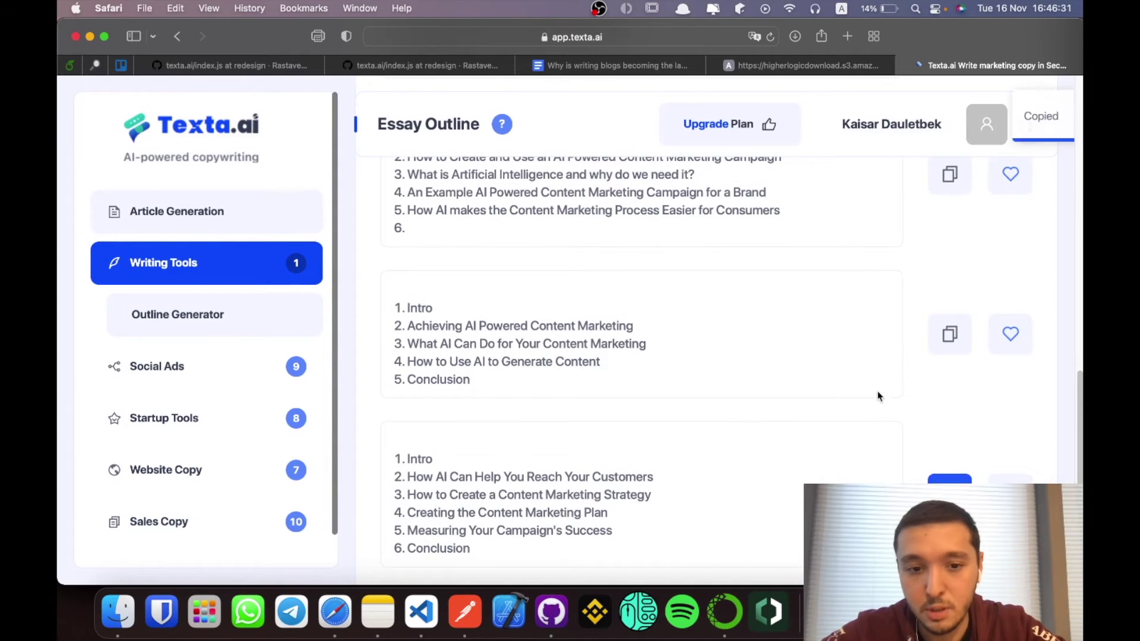
scroll(846, 392, up, 10)
Paste the six-point outline into the Article Generation editor and tidy the line after Intro.
click(205, 210)
click(571, 267)
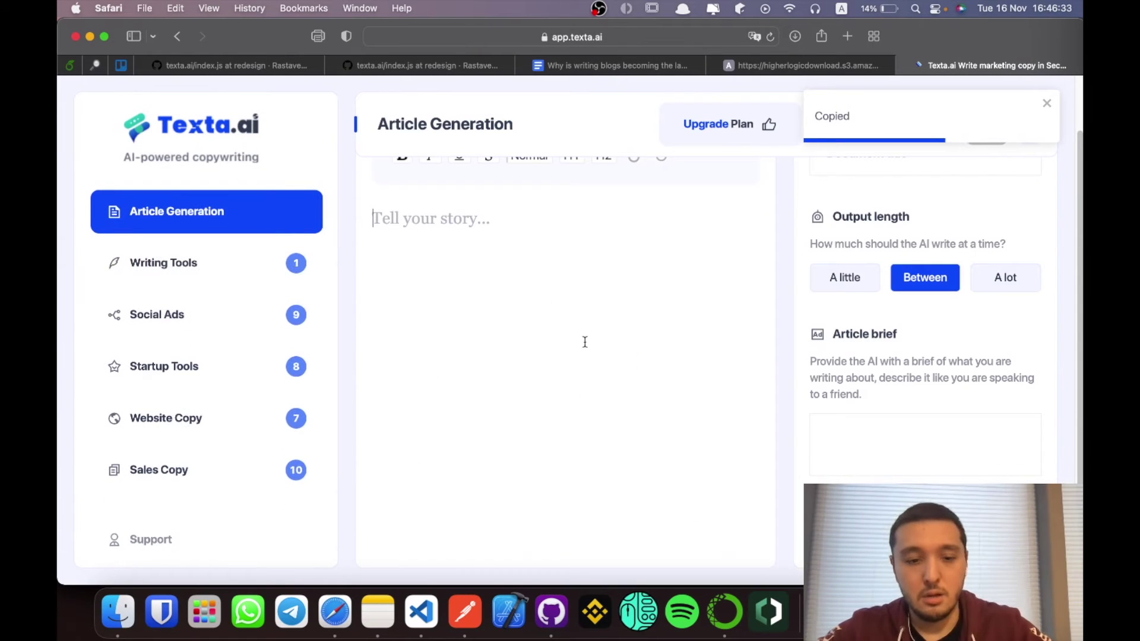
key(super+v)
scroll(473, 235, up, 3)
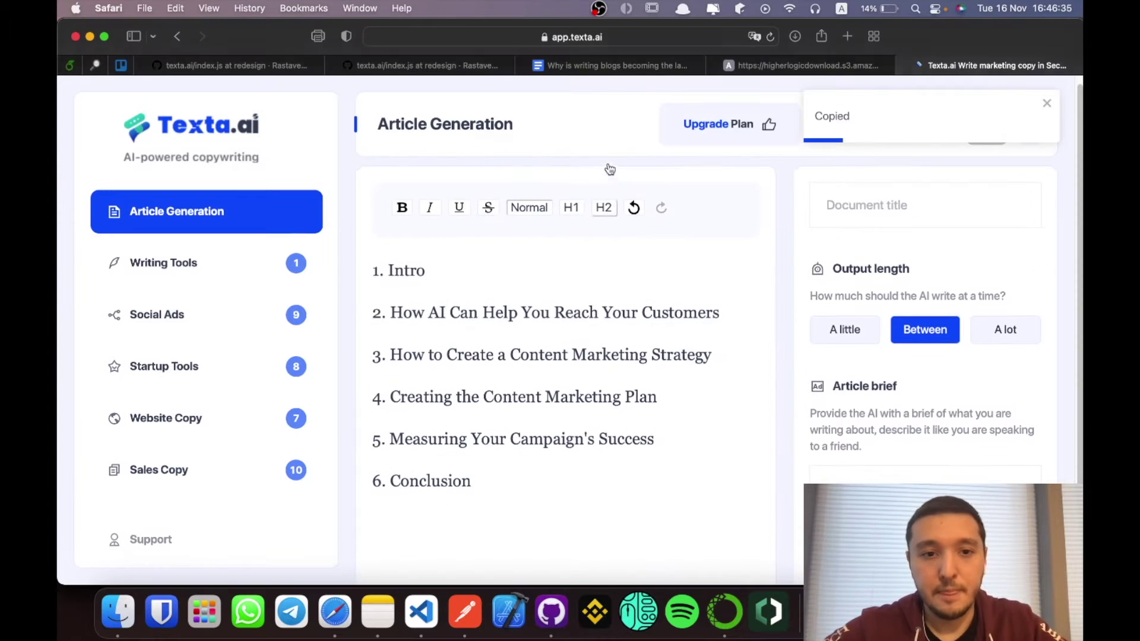
click(500, 284)
key(Return)
key(BackSpace)
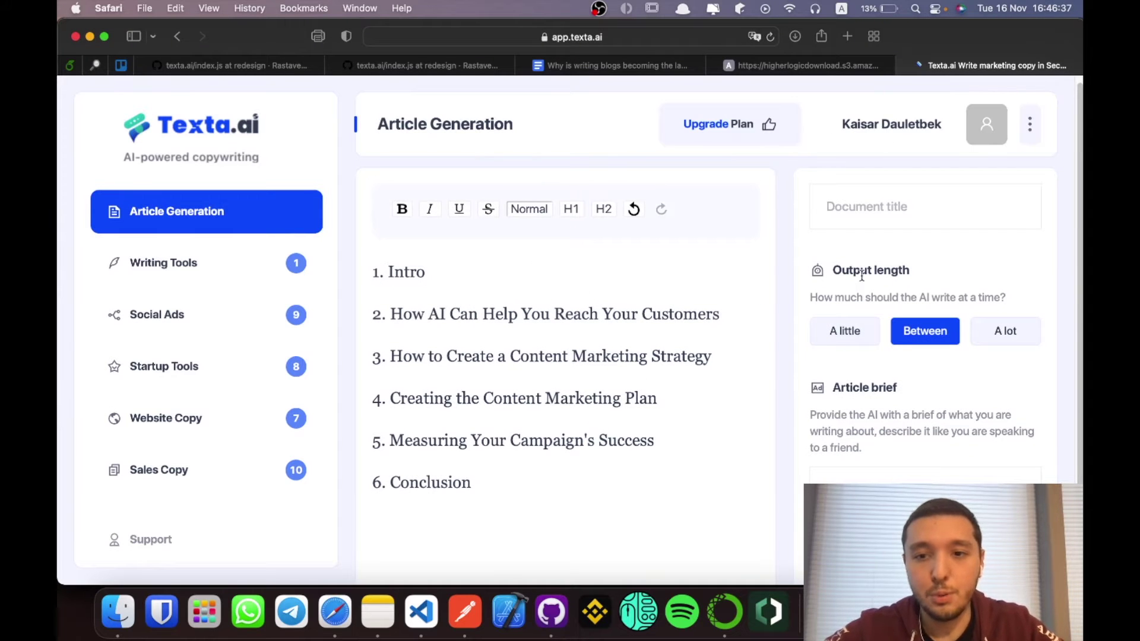
click(907, 208)
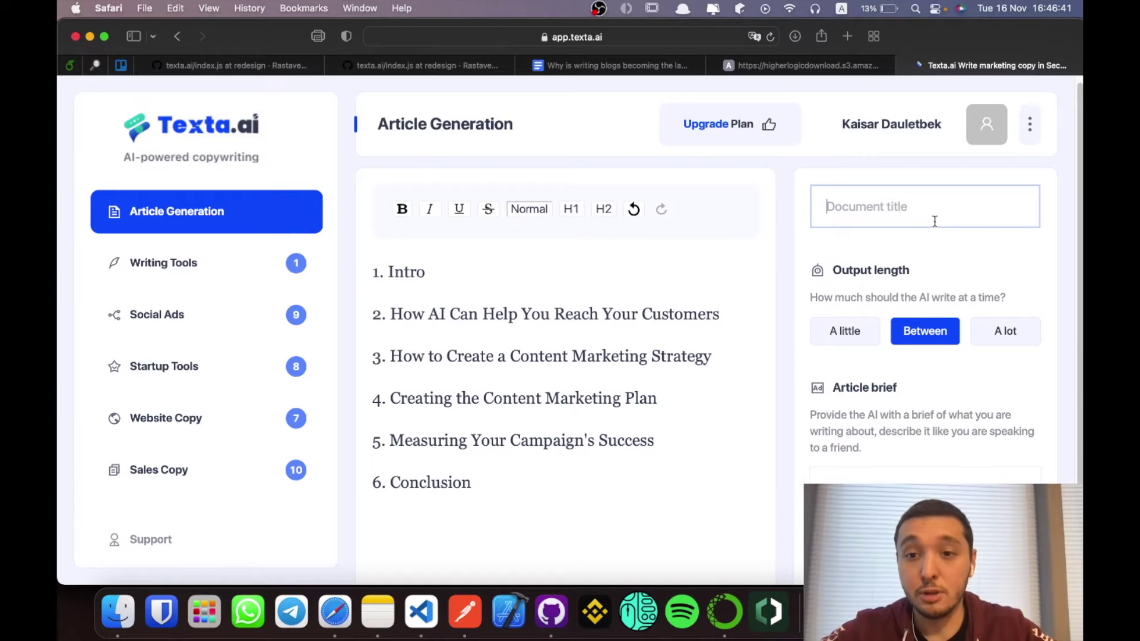
text(AI powered)
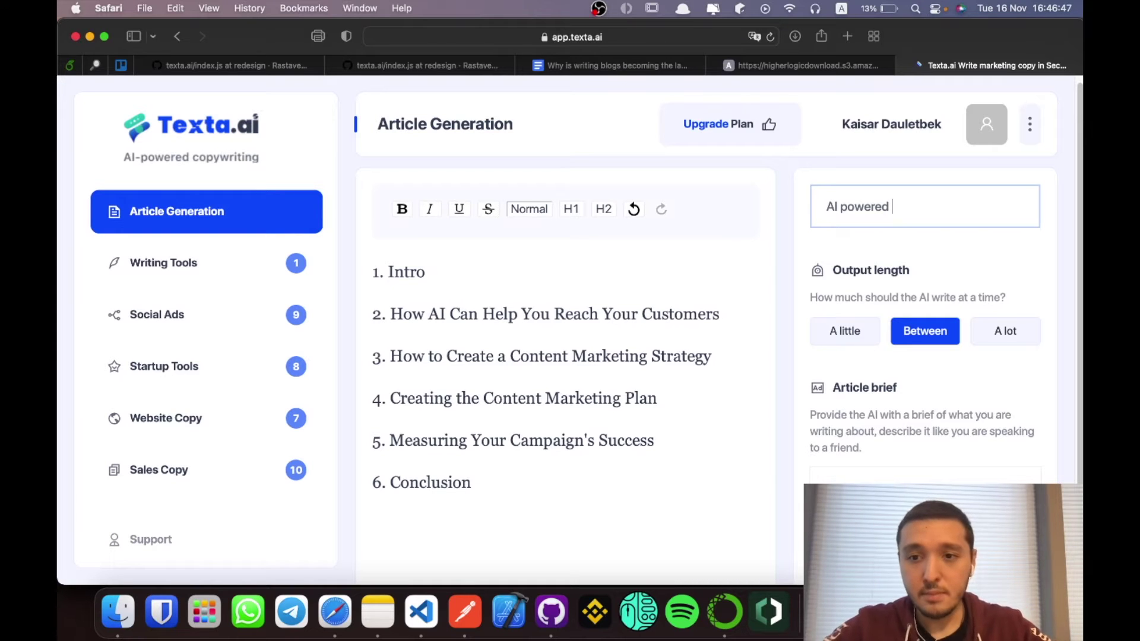
text(conten)
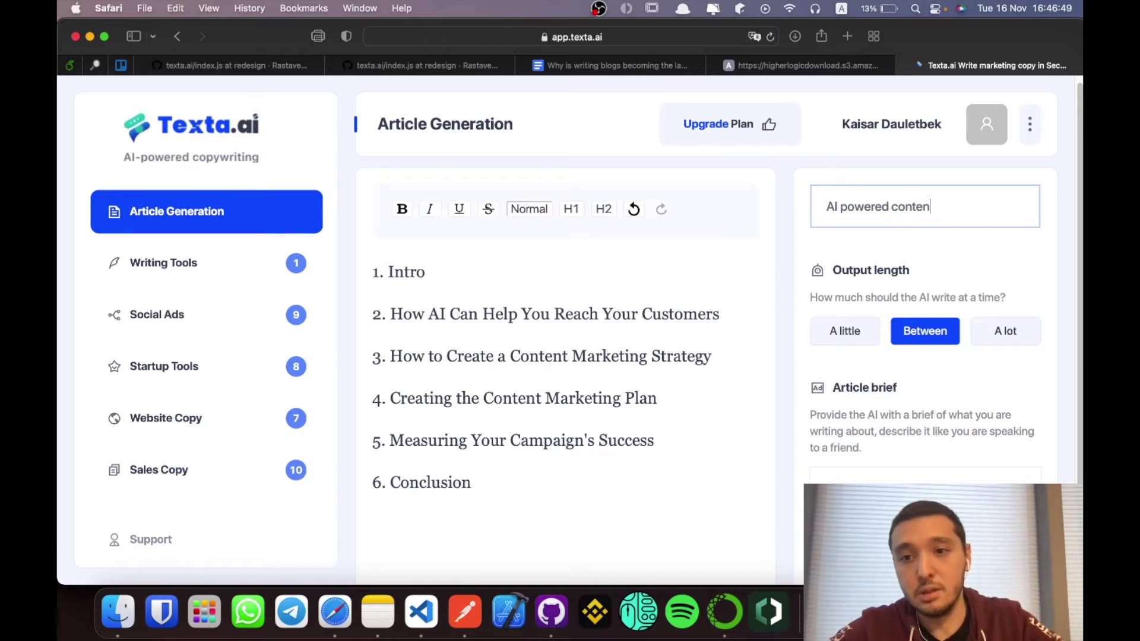
text(t m)
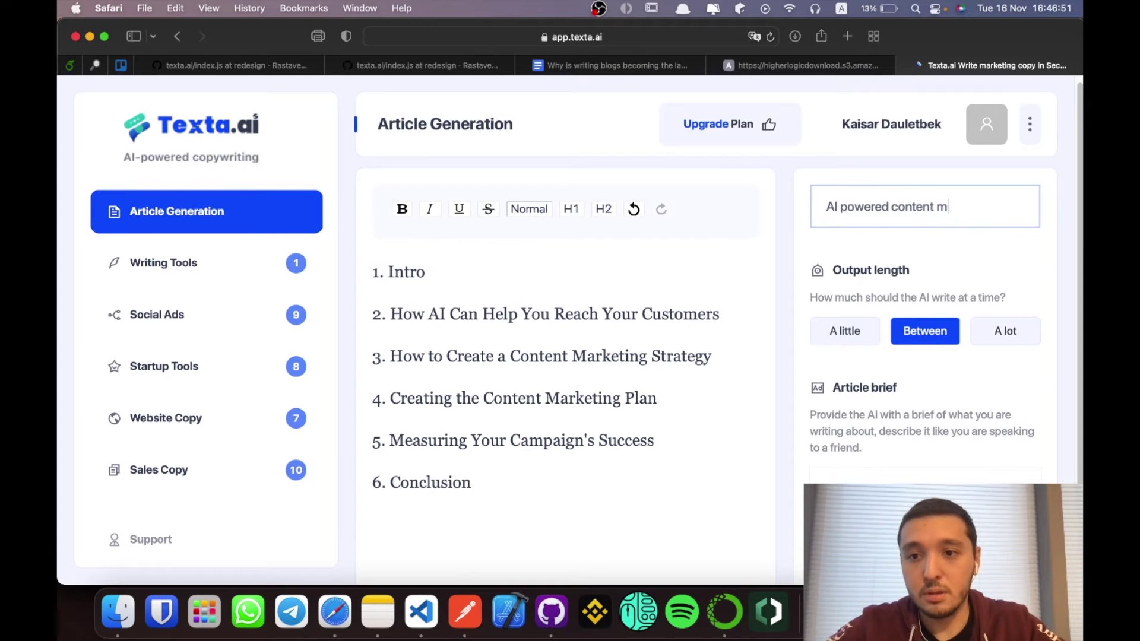
text(arketing)
scroll(909, 249, down, 1)
Move into the Article brief textarea after the title 'AI powered content marketing' is entered.
click(866, 476)
scroll(877, 418, down, 1)
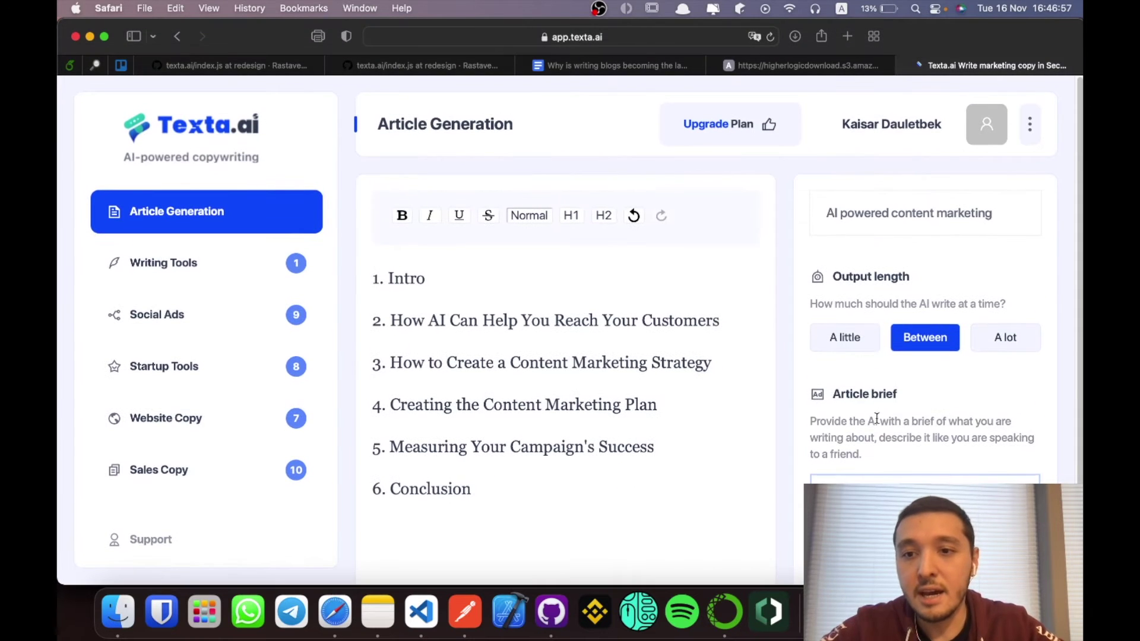
scroll(877, 417, up, 1)
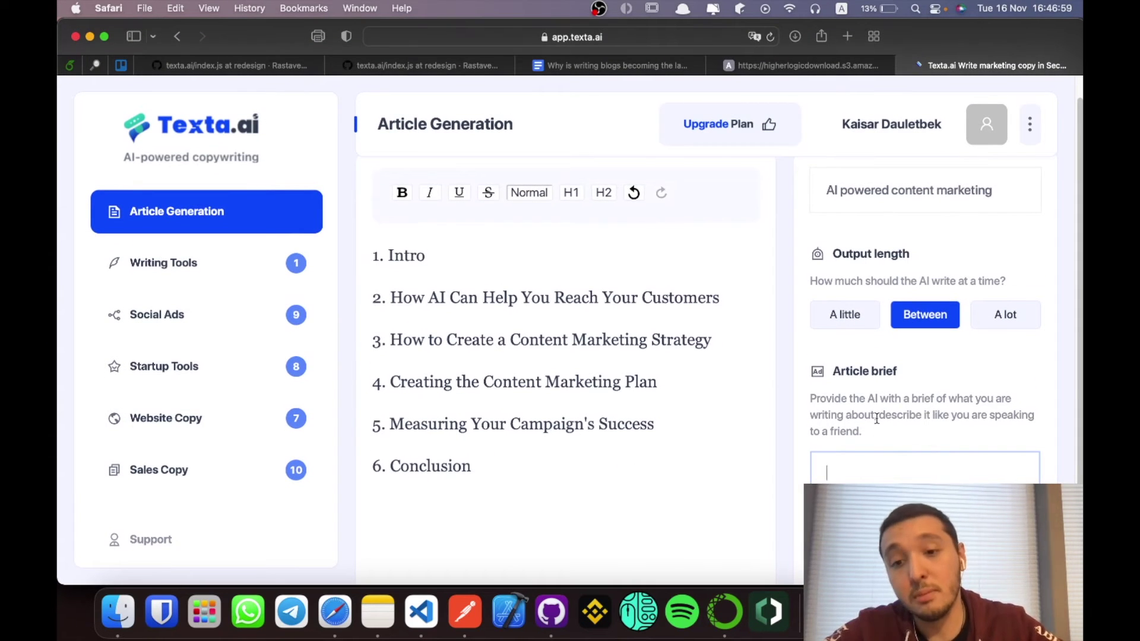
scroll(877, 418, down, 1)
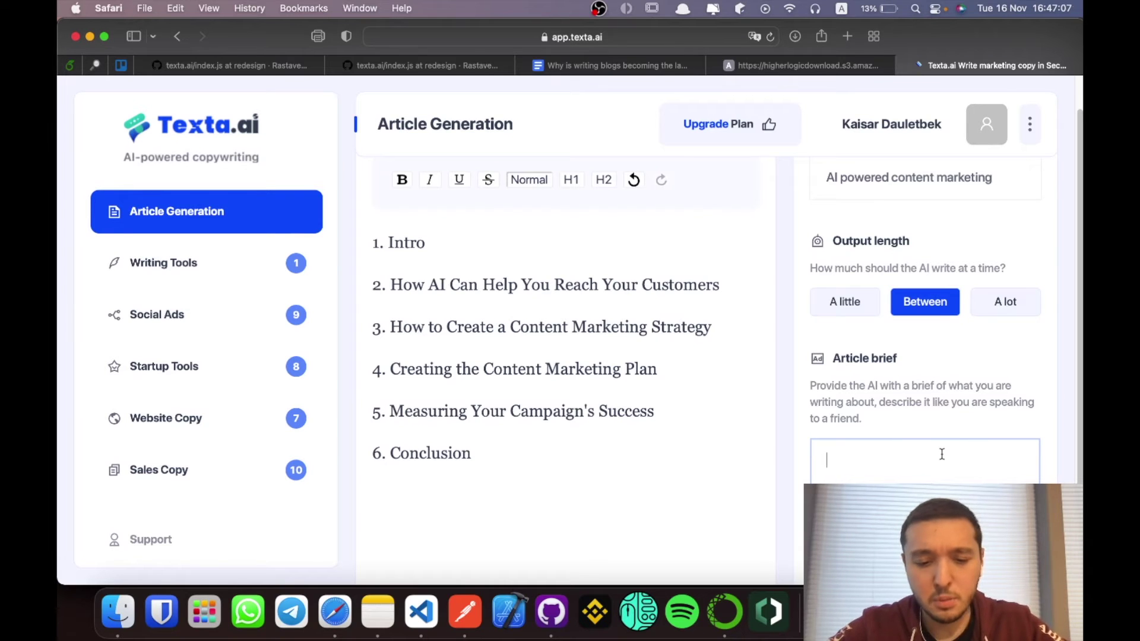
text(Content )
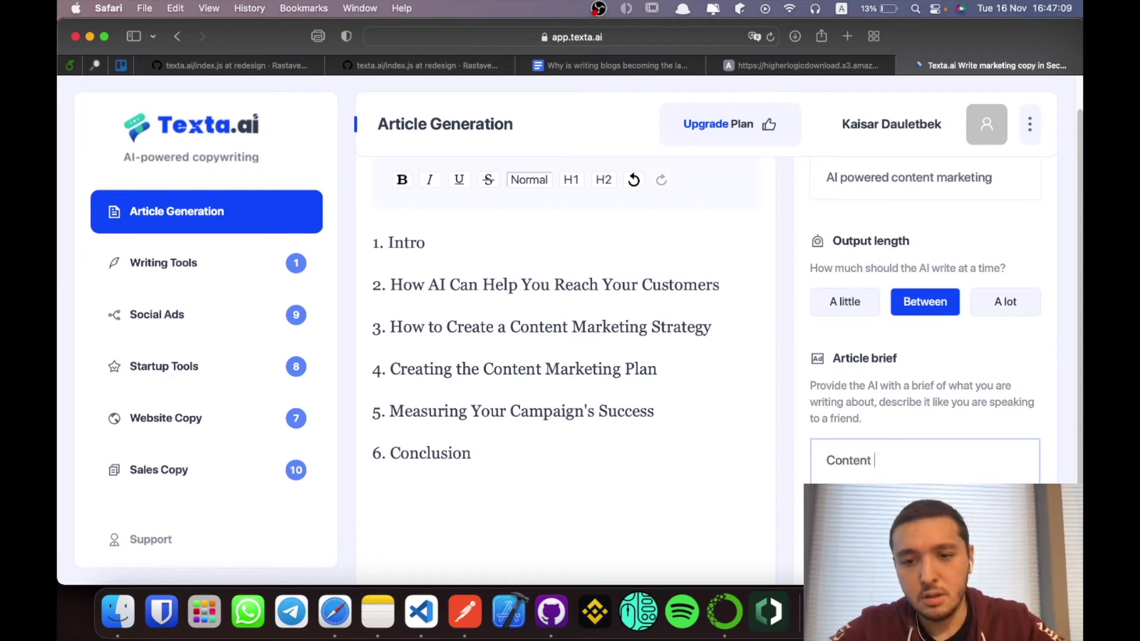
text(marketing is about to )
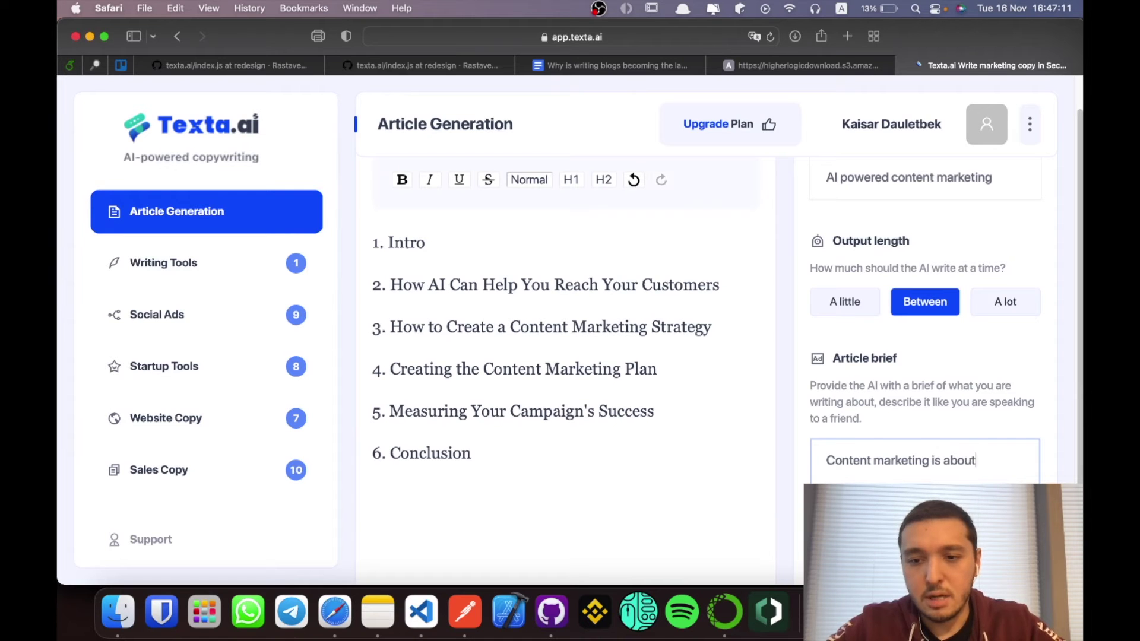
text(become a ce)
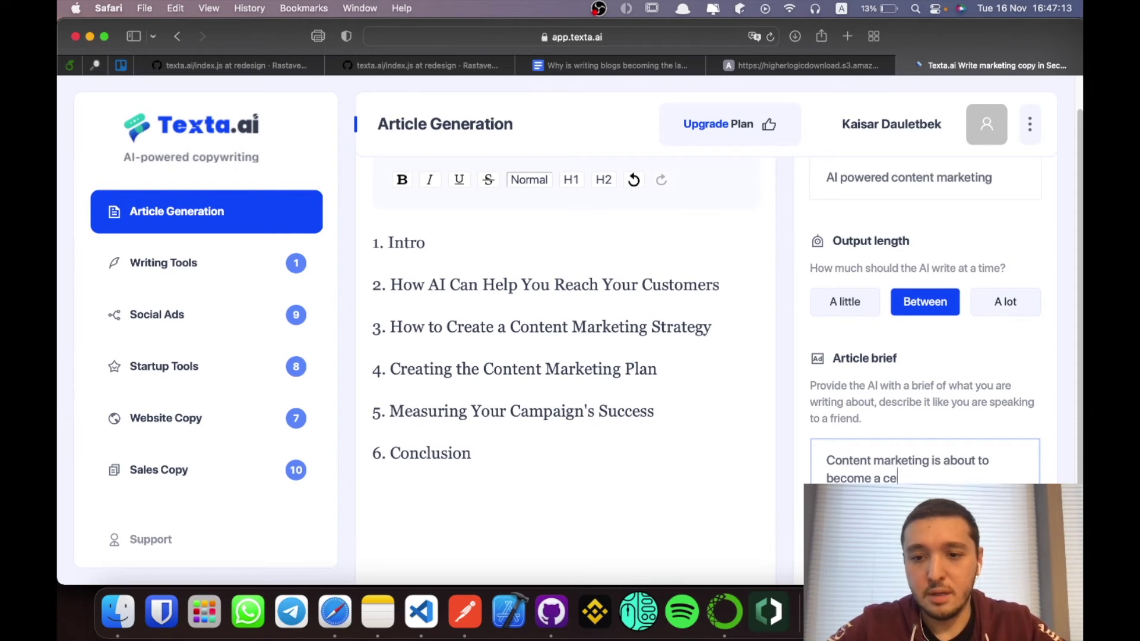
Finish the brief 'Content marketing is about to become a center of the universe' and add a blank line under Intro.
key(BackSpace)
key(BackSpace)
text(of the )
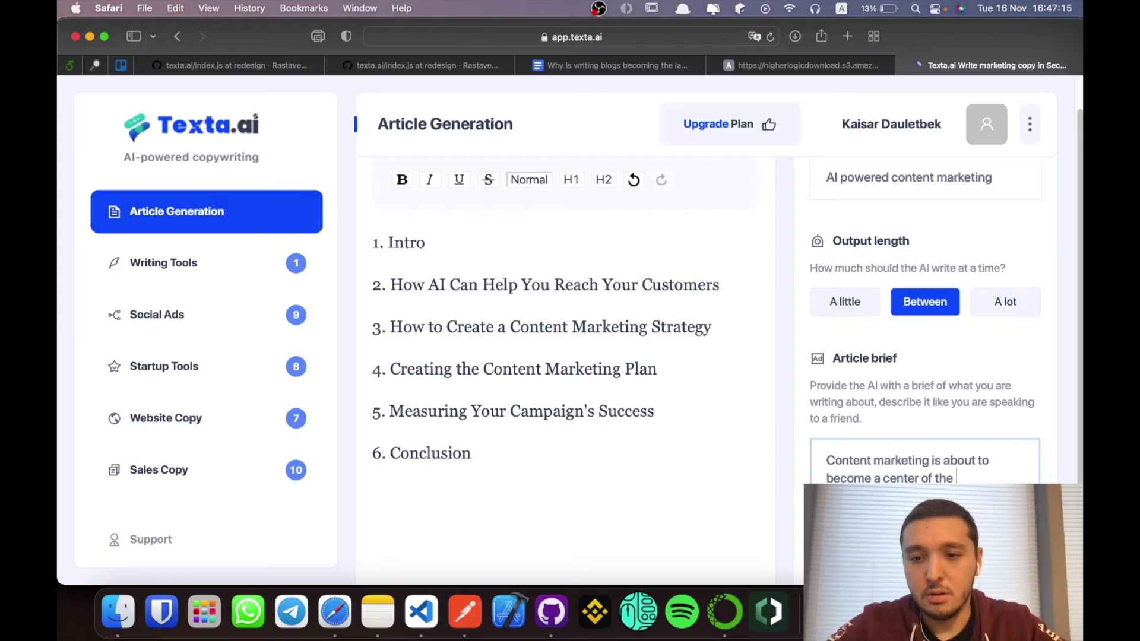
text(unv)
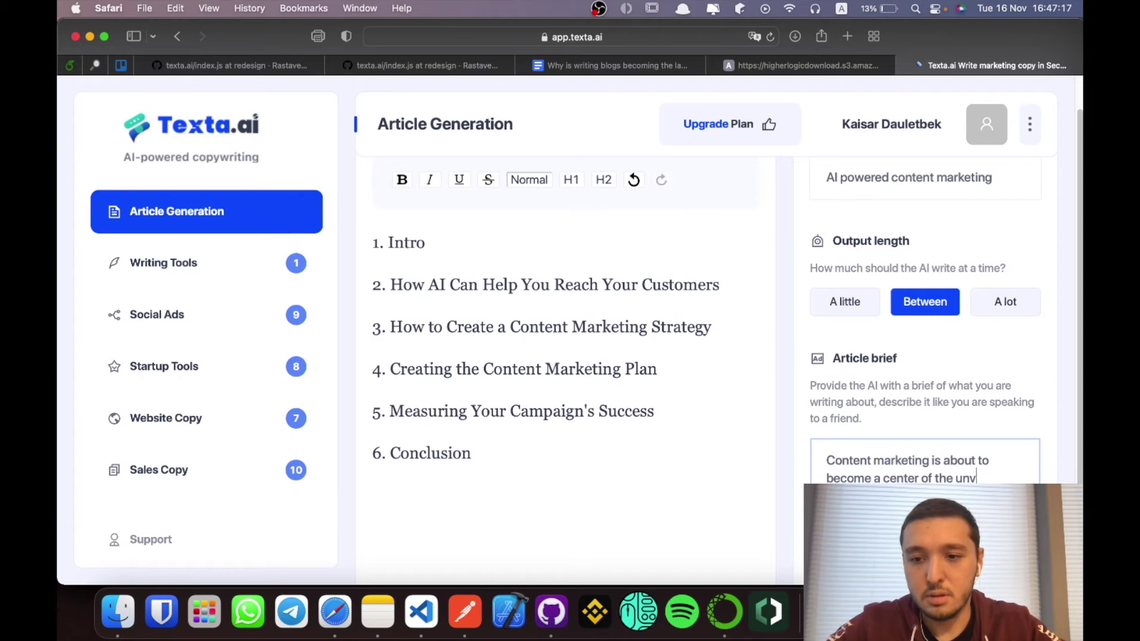
text(iererse)
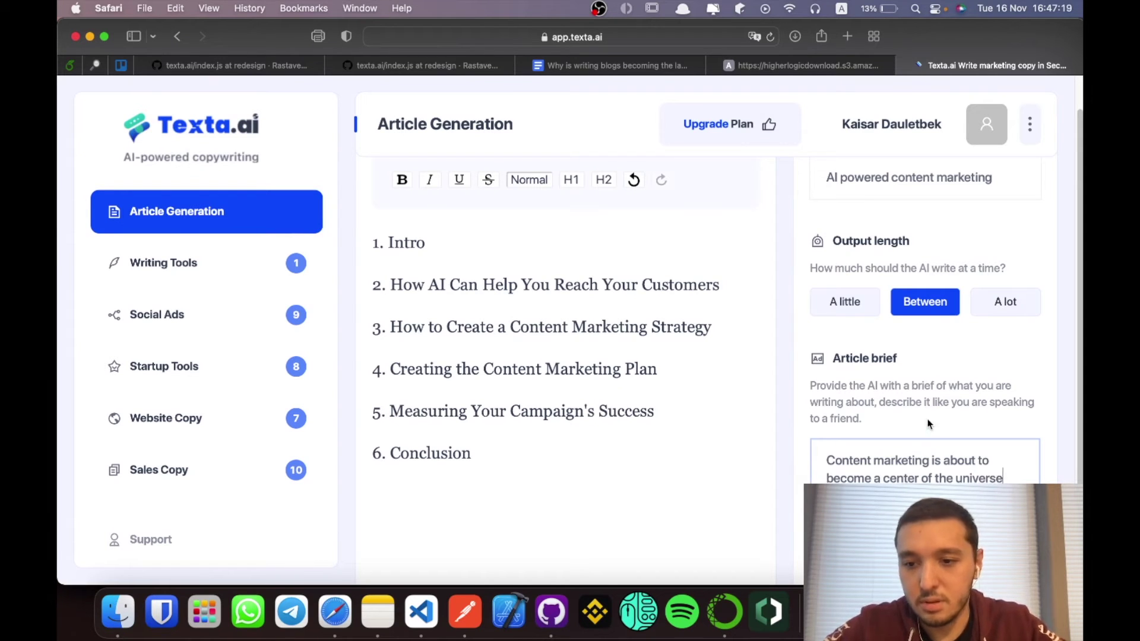
click(606, 242)
key(Return)
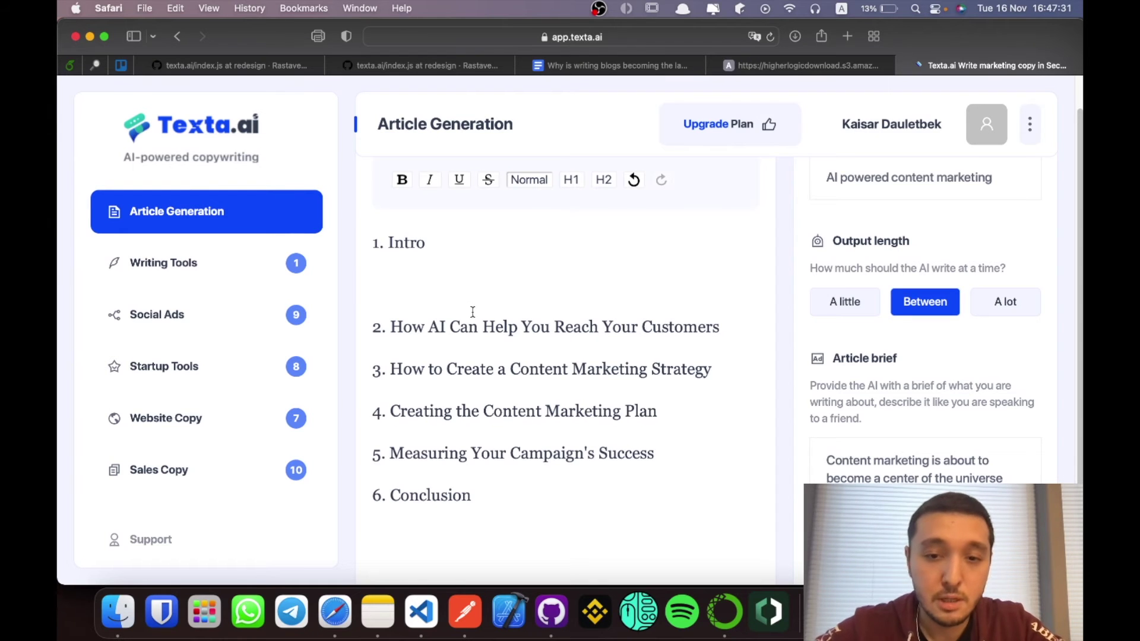
scroll(562, 275, down, 1)
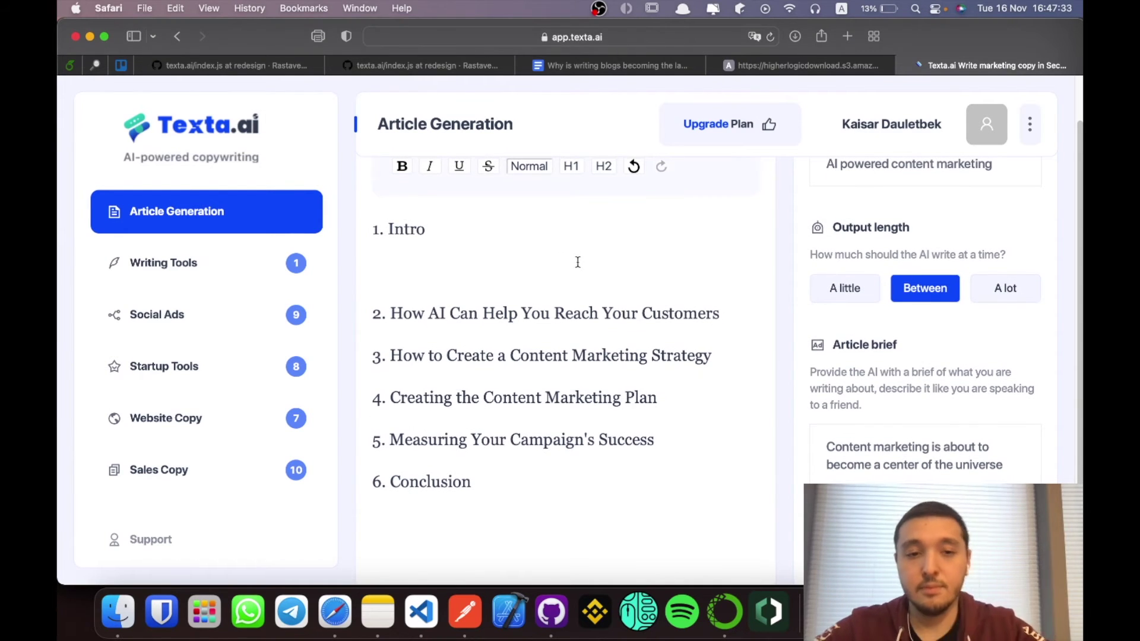
Have the AI write the Intro paragraph, review it, and start a new line under the section 2 heading.
key(super+v)
scroll(570, 340, down, 3)
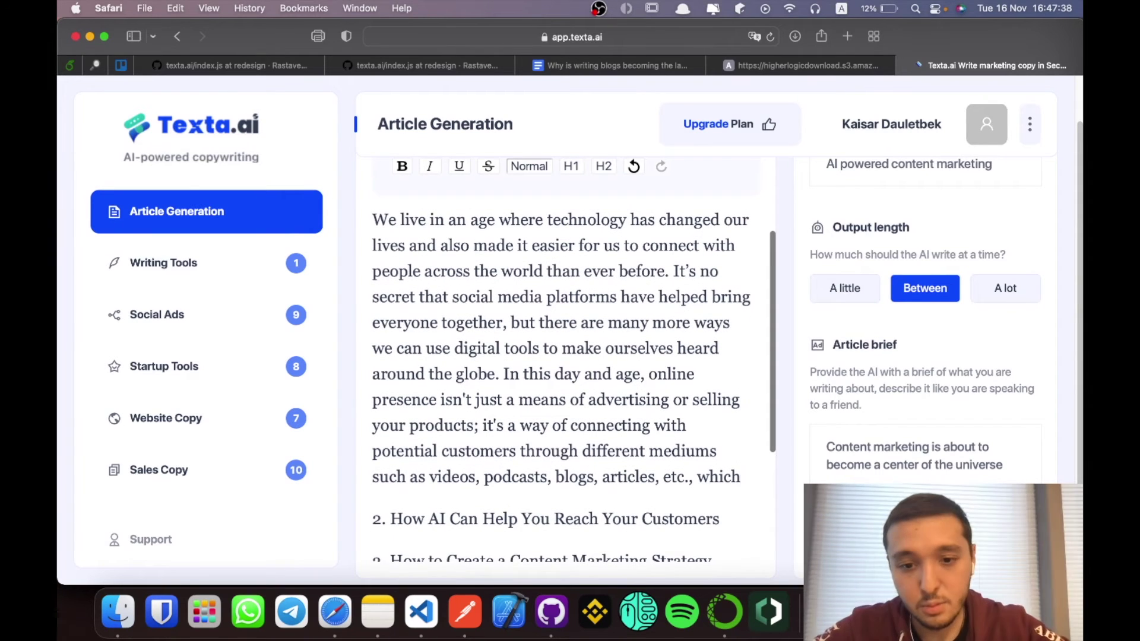
scroll(641, 445, up, 1)
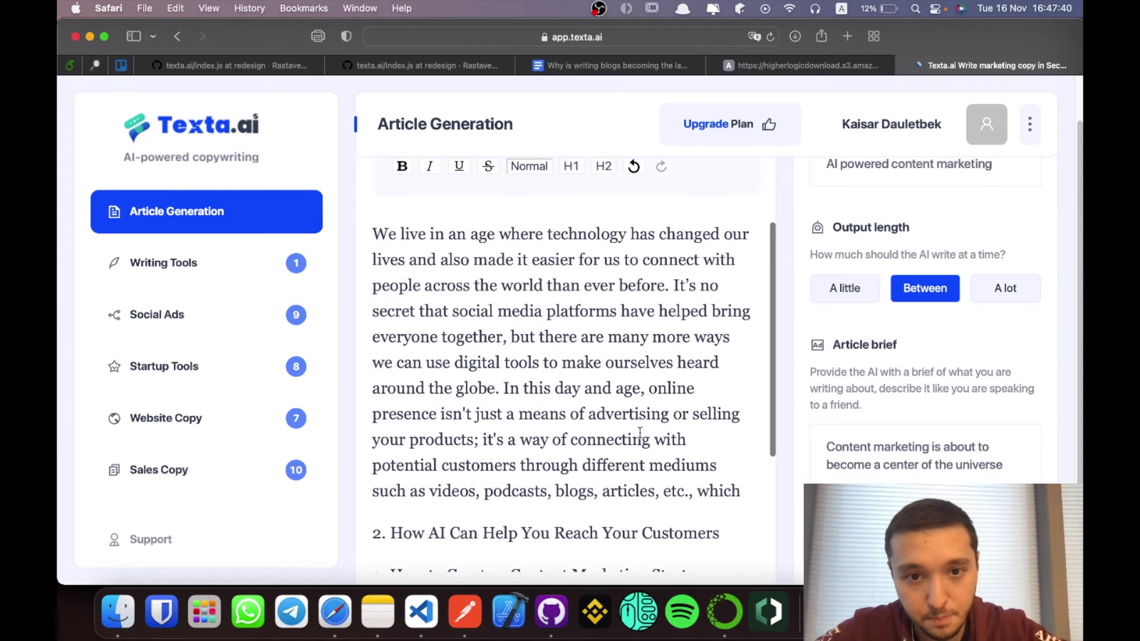
scroll(661, 323, down, 1)
scroll(606, 285, up, 1)
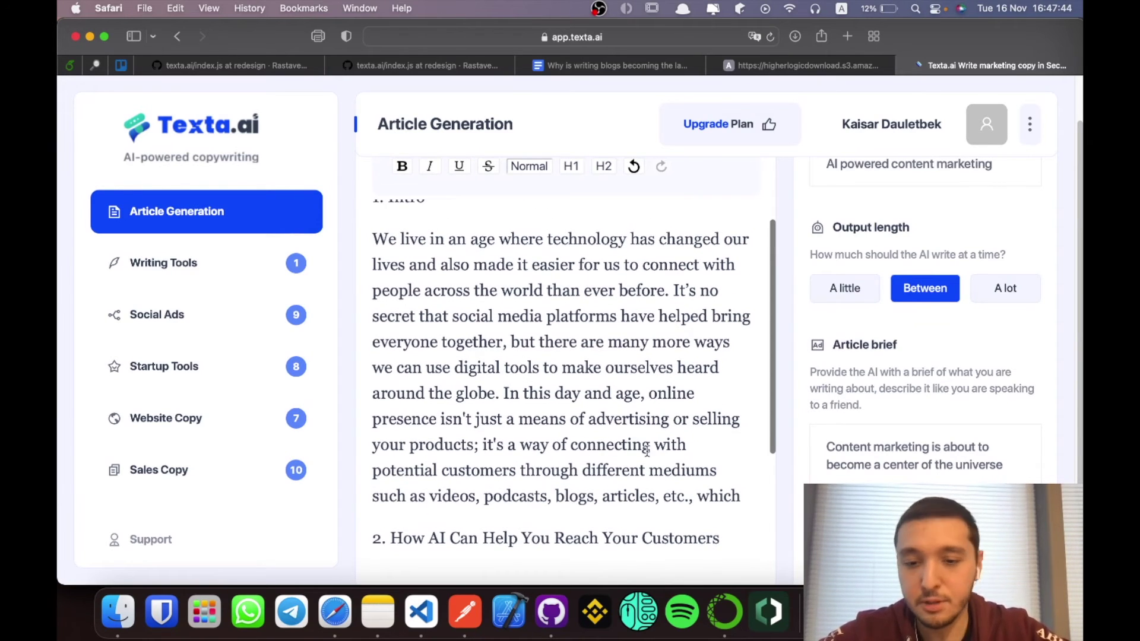
scroll(648, 484, down, 2)
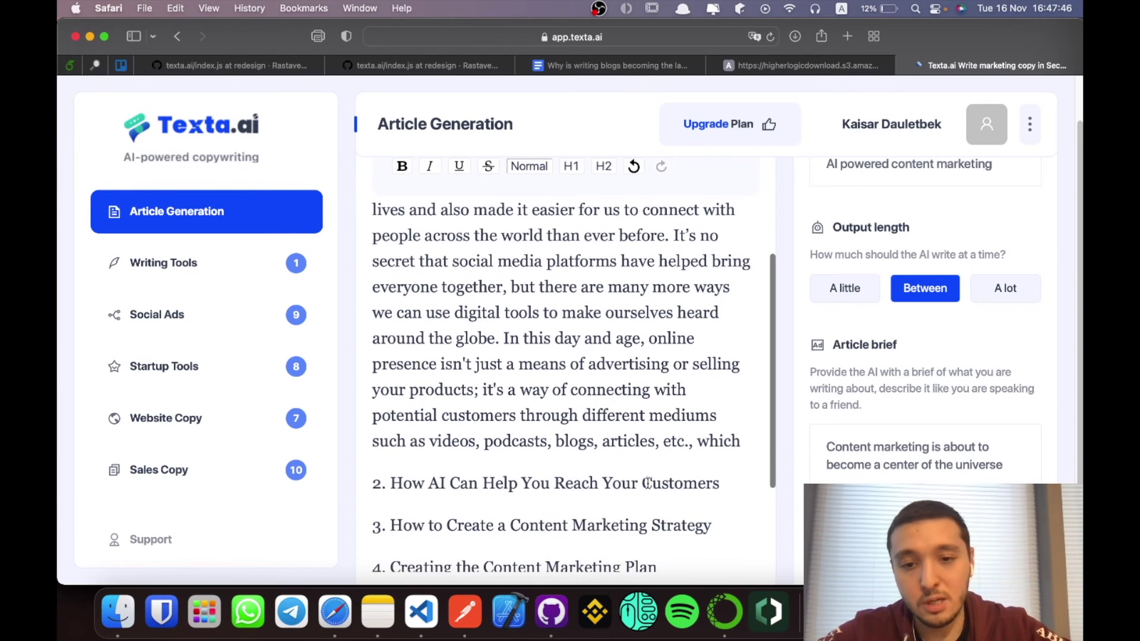
scroll(647, 483, down, 2)
scroll(647, 484, down, 2)
scroll(641, 484, down, 2)
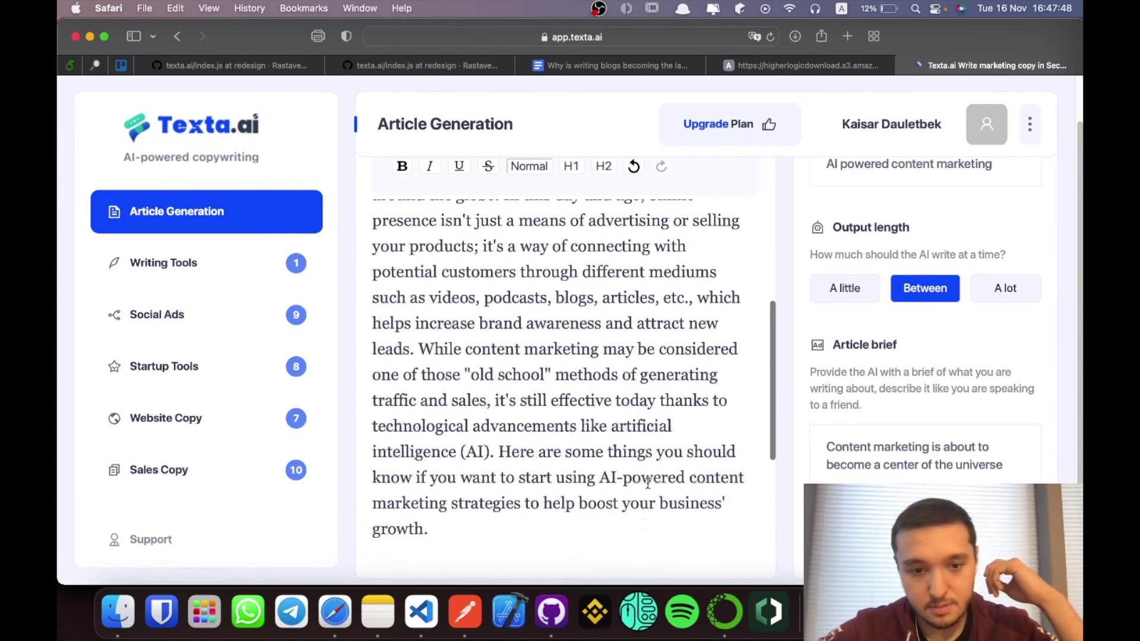
scroll(637, 483, down, 2)
scroll(638, 484, down, 1)
drag(437, 482, 425, 481)
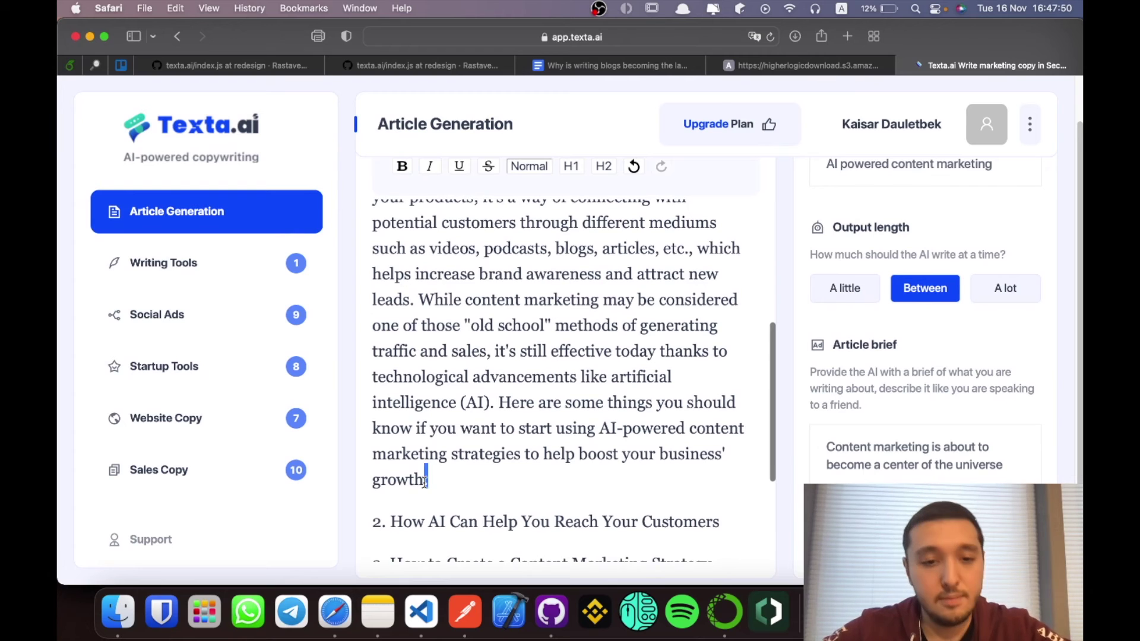
click(446, 482)
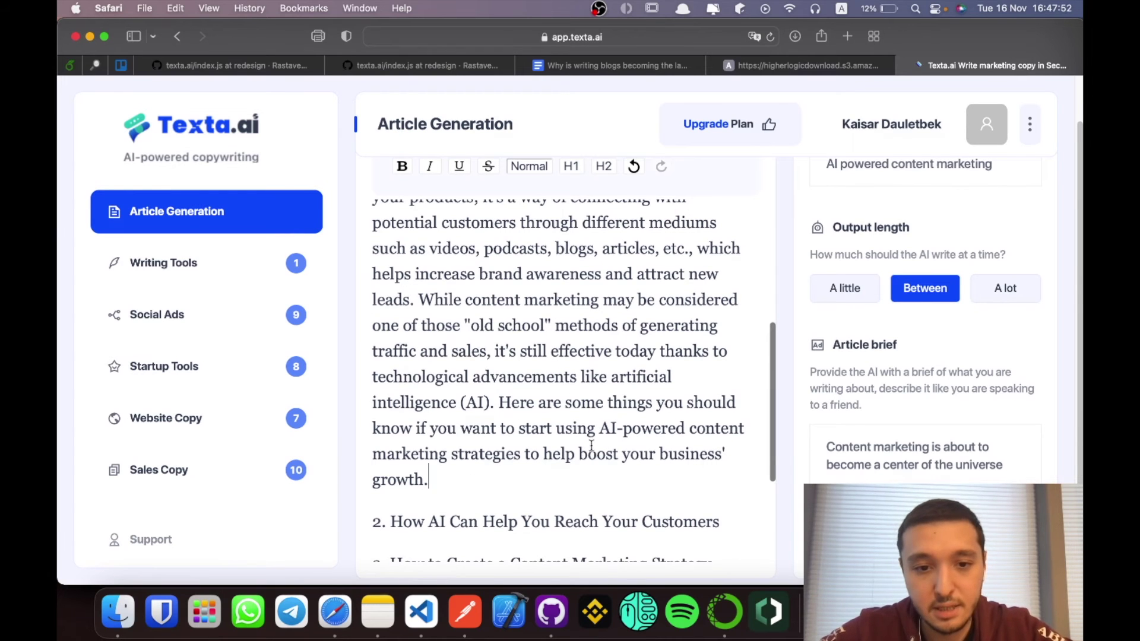
scroll(556, 425, down, 1)
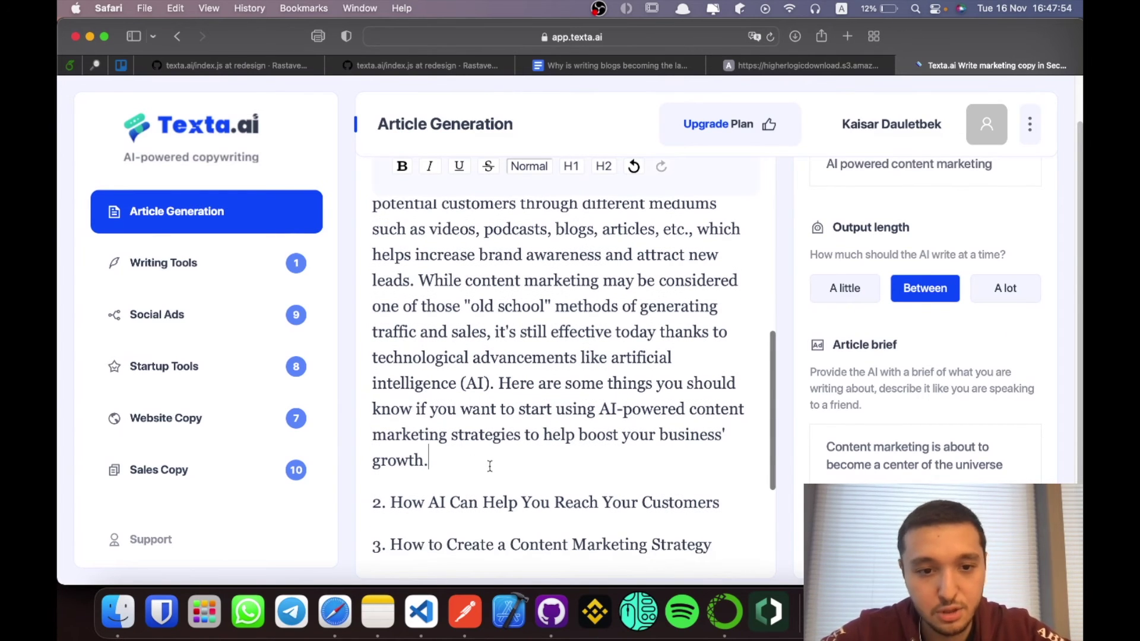
scroll(489, 466, down, 1)
scroll(588, 458, down, 2)
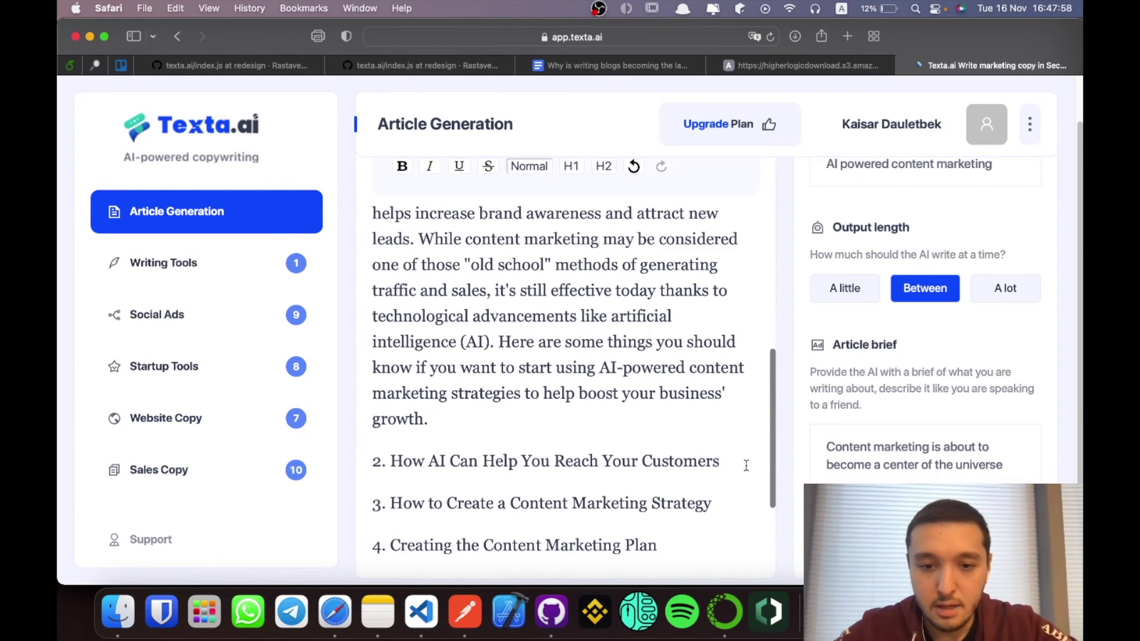
key(Return)
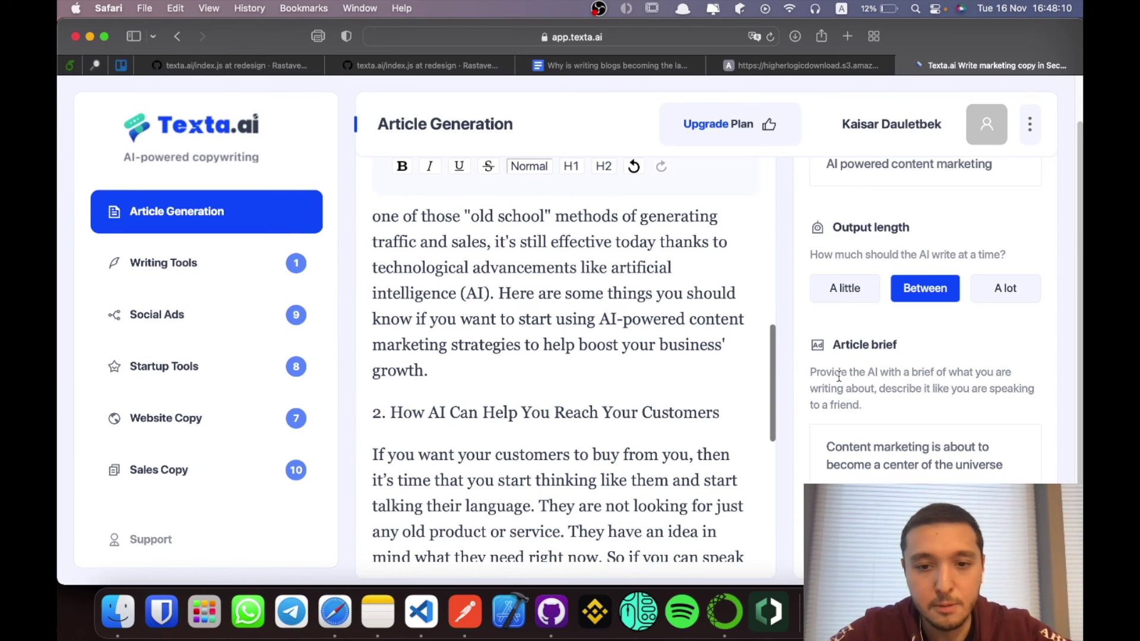
scroll(669, 440, down, 5)
scroll(668, 440, down, 5)
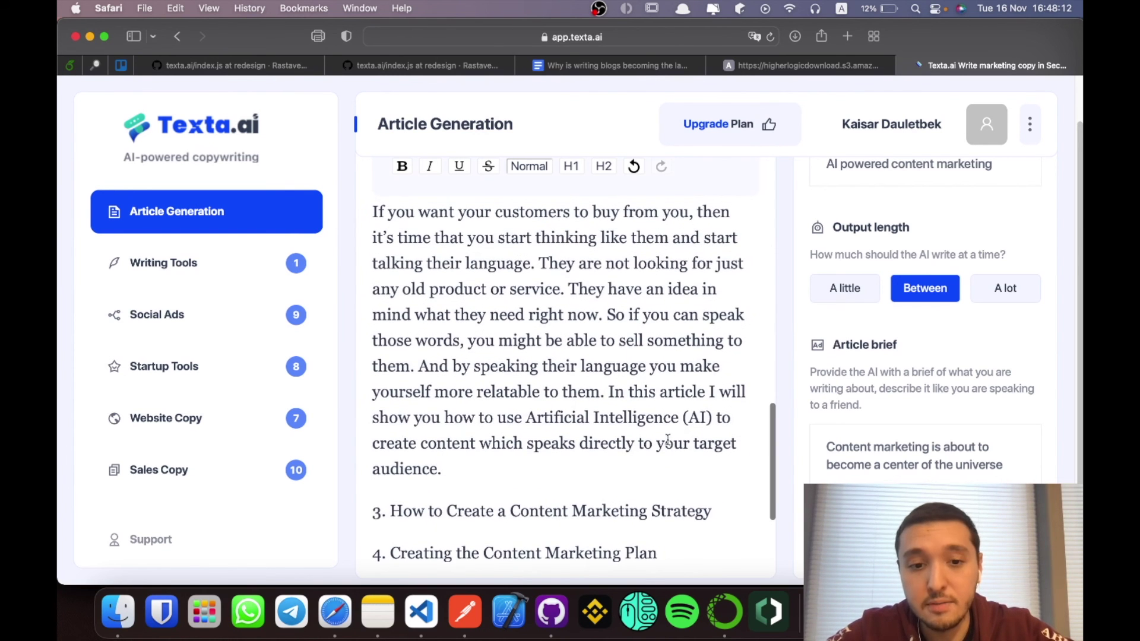
scroll(668, 439, up, 3)
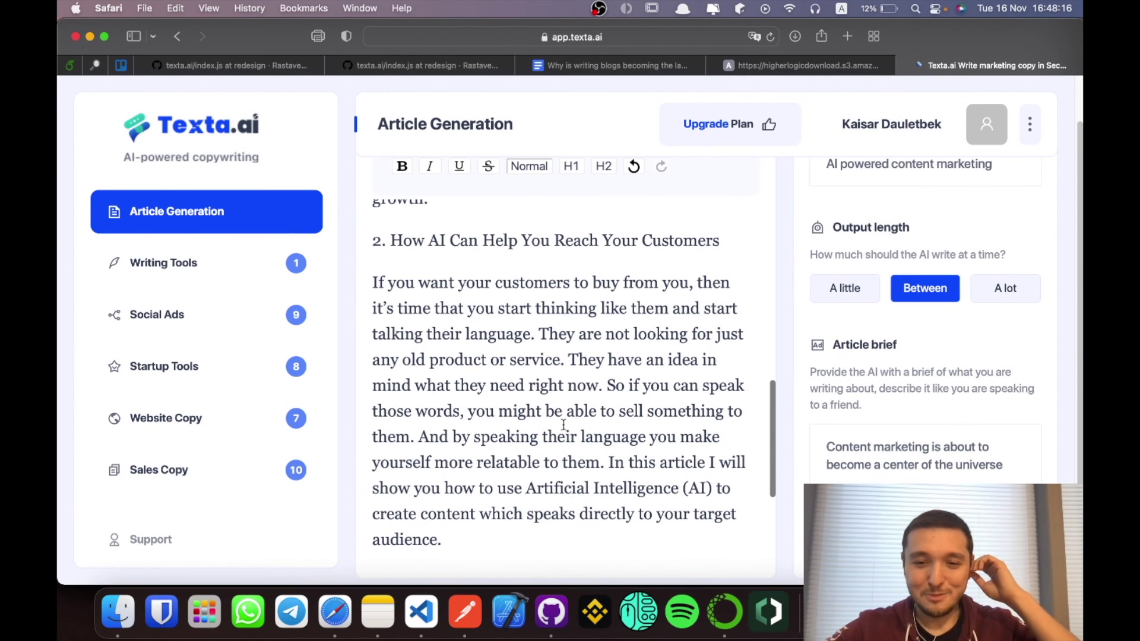
scroll(544, 460, down, 1)
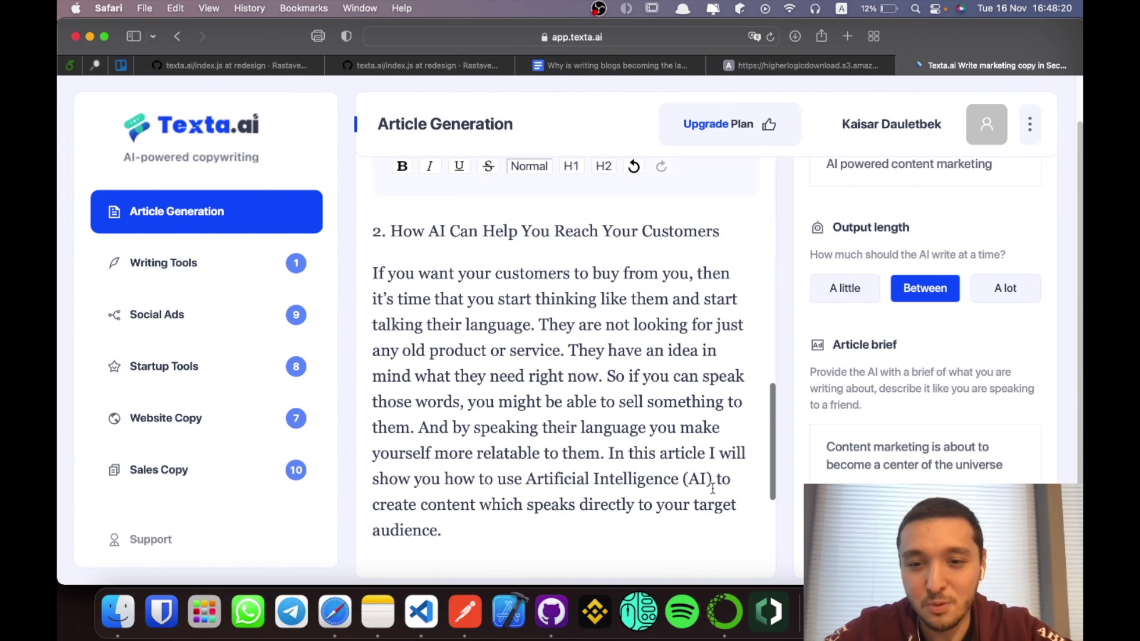
scroll(713, 489, down, 5)
scroll(714, 489, down, 2)
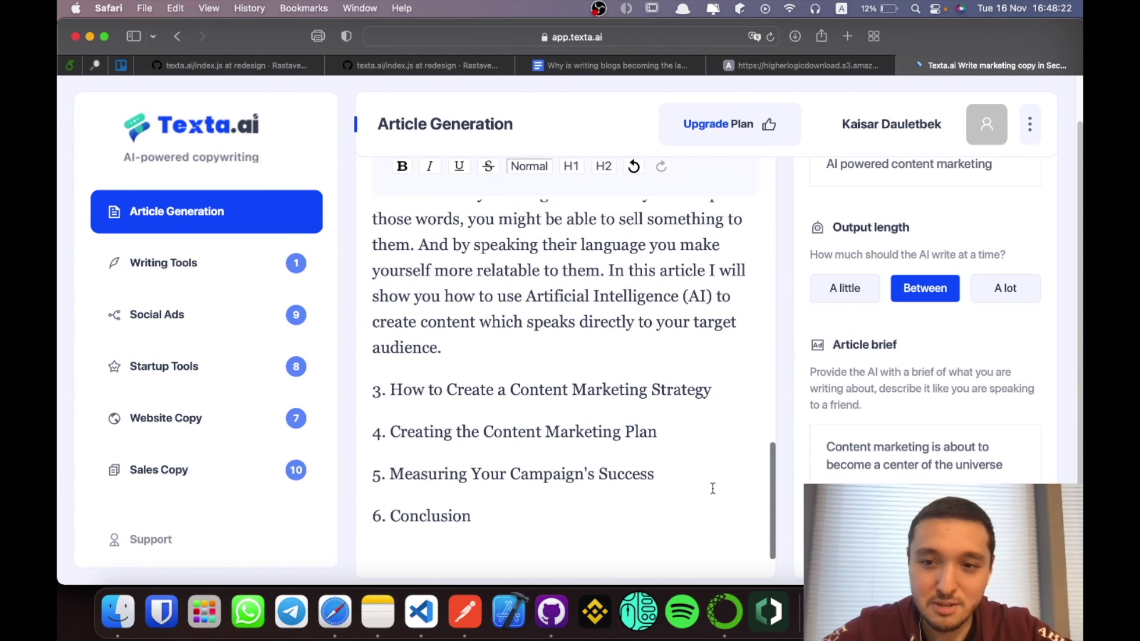